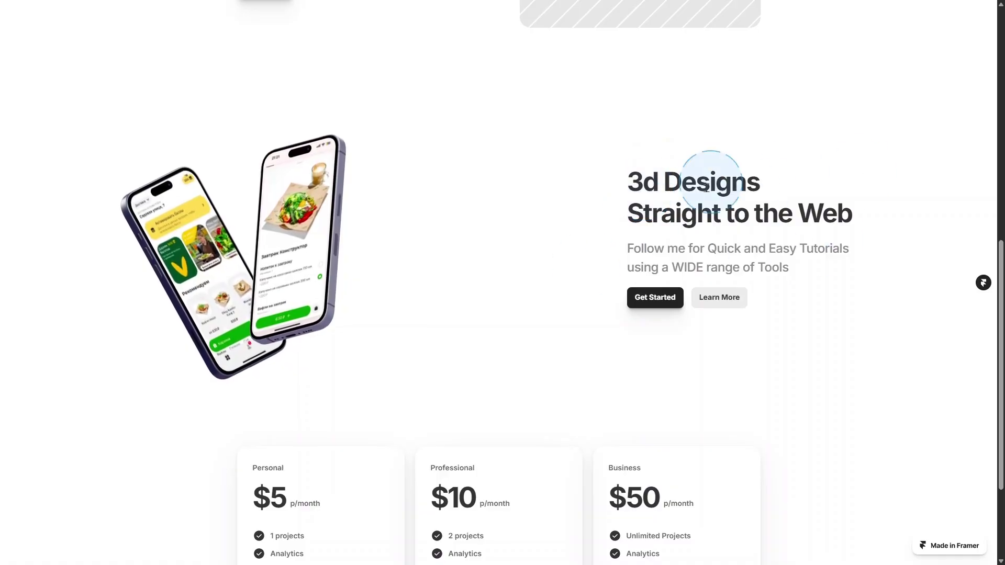
- Examine the interactive 3D phone mockup in the published page's "3d Designs Straight to the Web" section above the pricing plans
scroll(471, 324, down, 2)
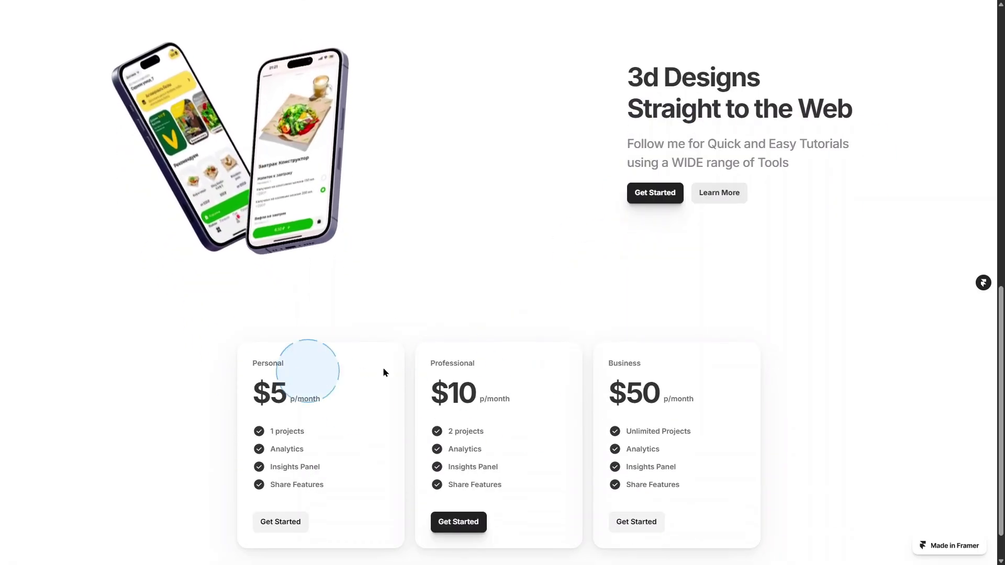
scroll(493, 356, up, 1)
scroll(493, 359, up, 2)
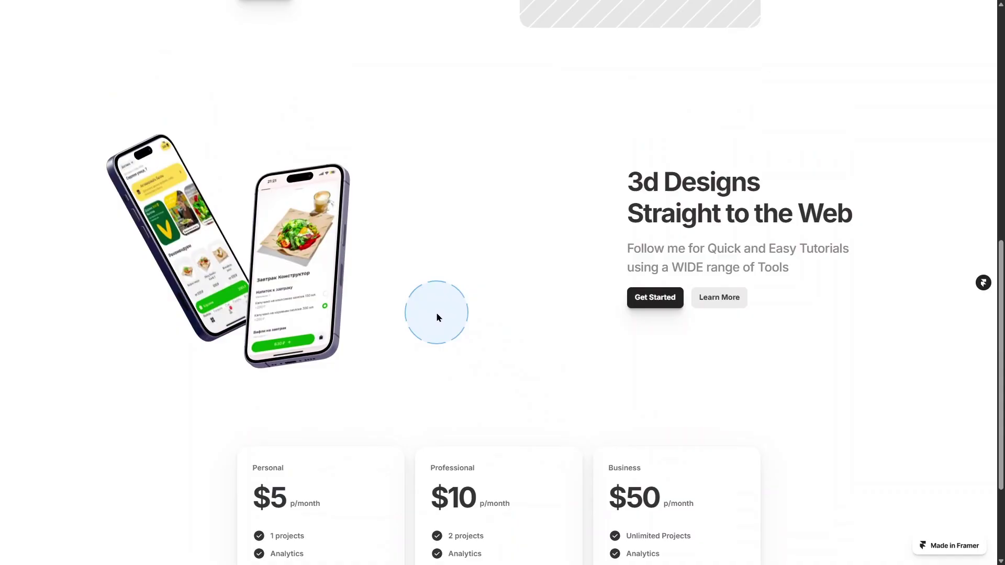
scroll(430, 382, down, 2)
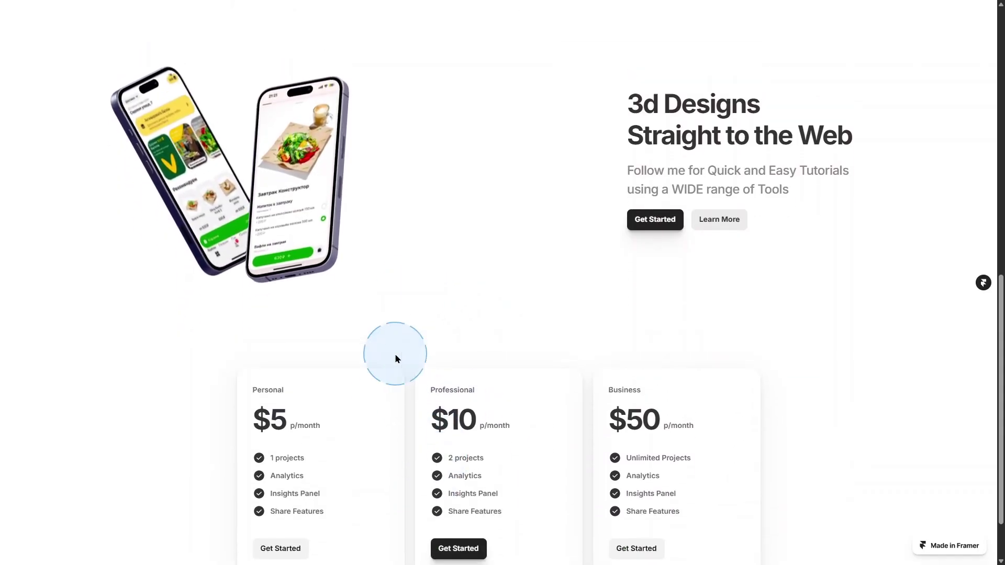
scroll(397, 359, up, 1)
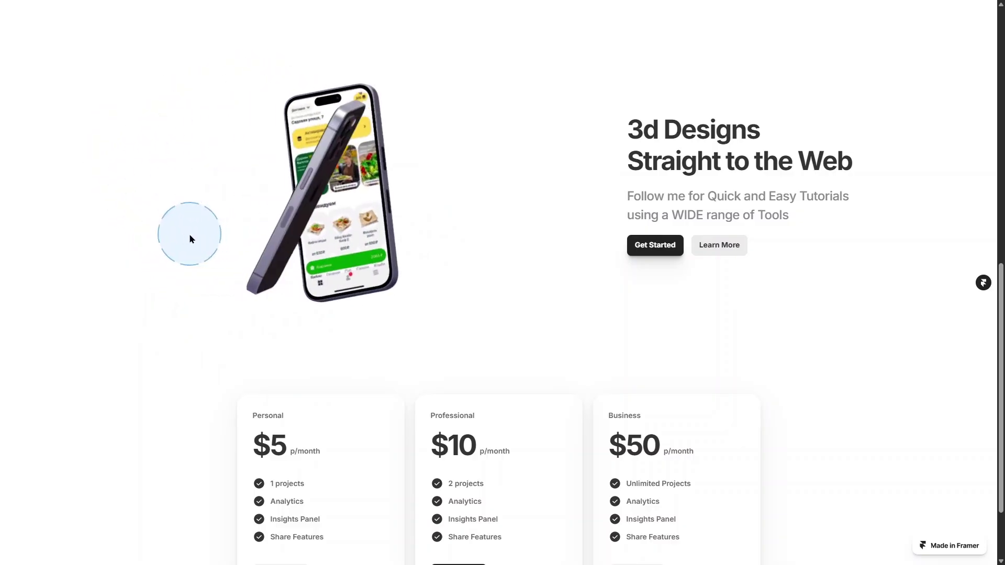
click(244, 218)
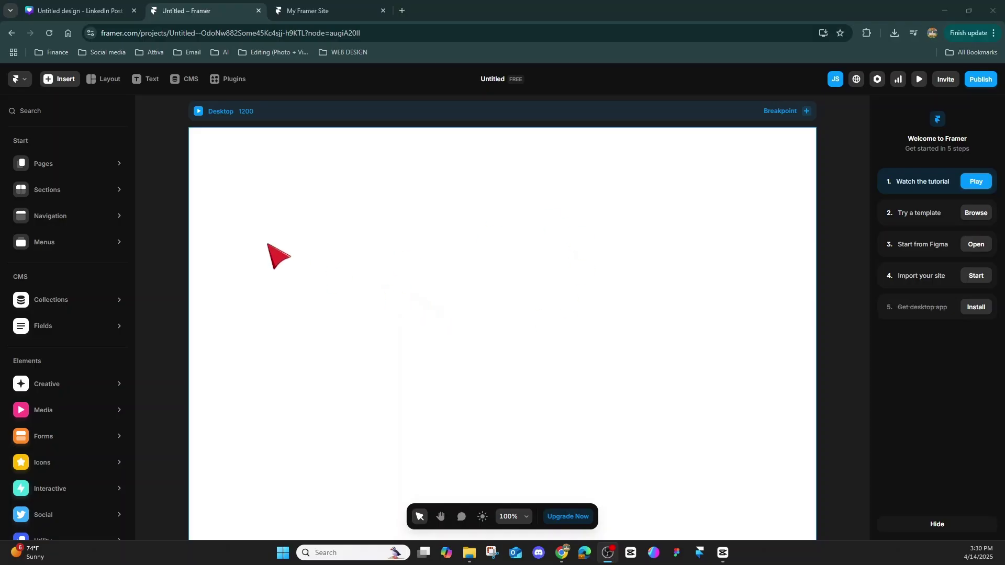
- Add the prebuilt "The Landing Page." page layout to the blank Framer project
mouse_move(111, 165)
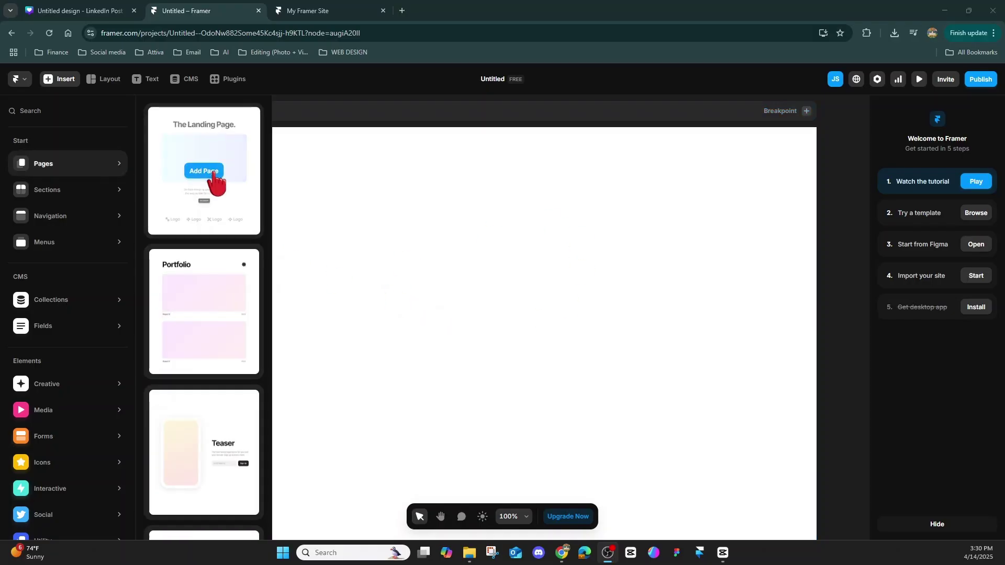
click(212, 172)
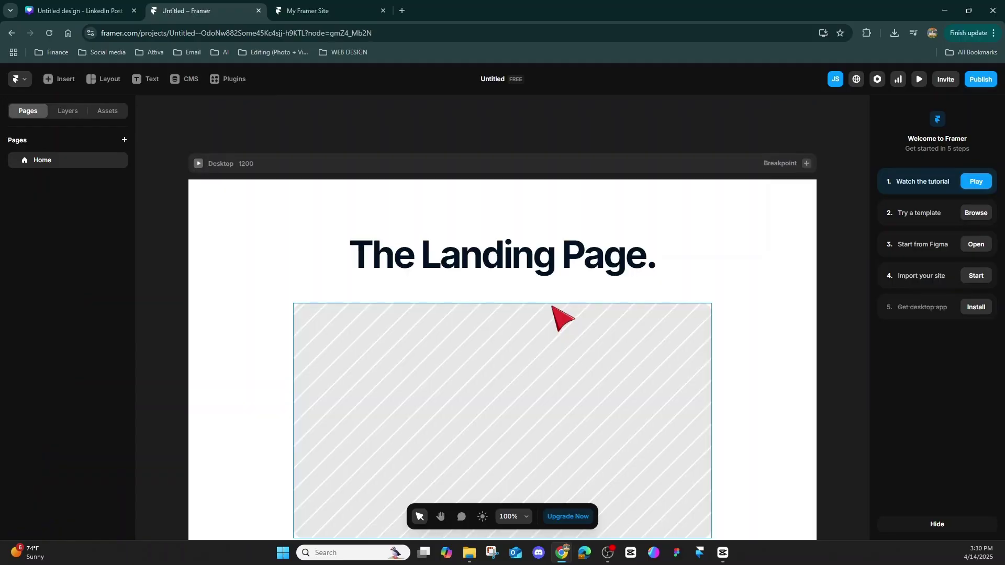
- Insert the "Add Sections or Complete Pages" section with its image placeholder between the Easy and FAQ sections
scroll(562, 317, down, 5)
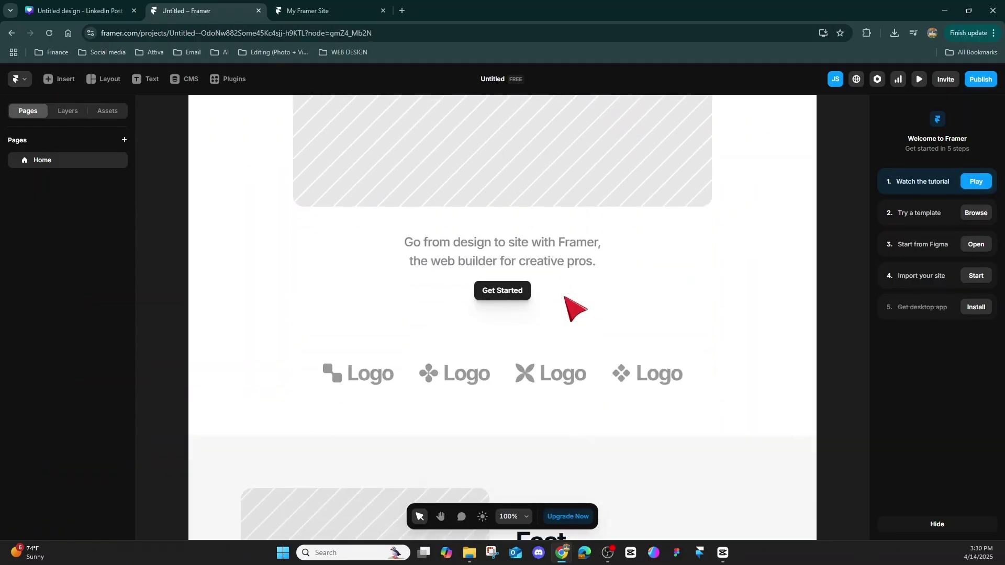
scroll(575, 309, down, 9)
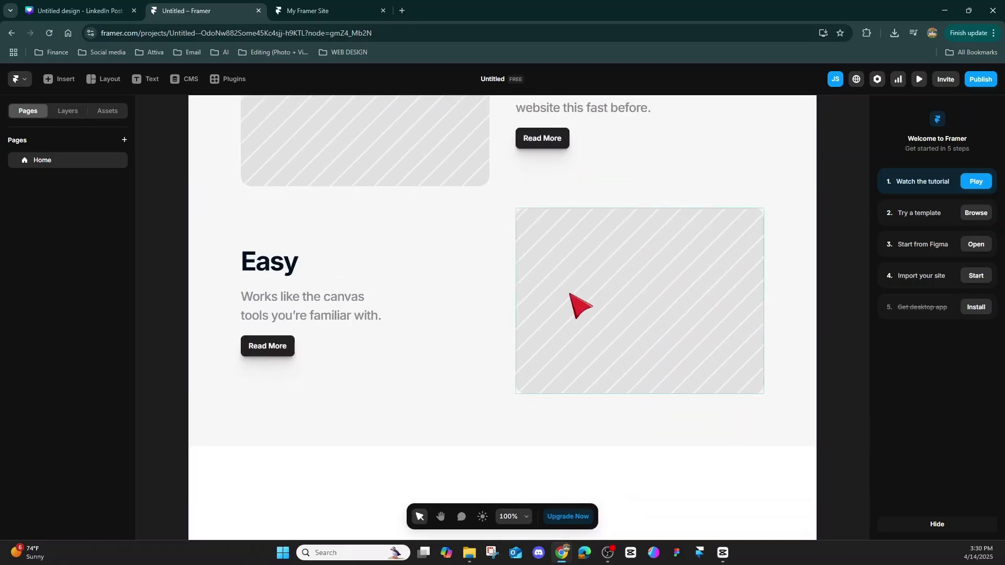
scroll(579, 305, down, 4)
scroll(580, 304, up, 1)
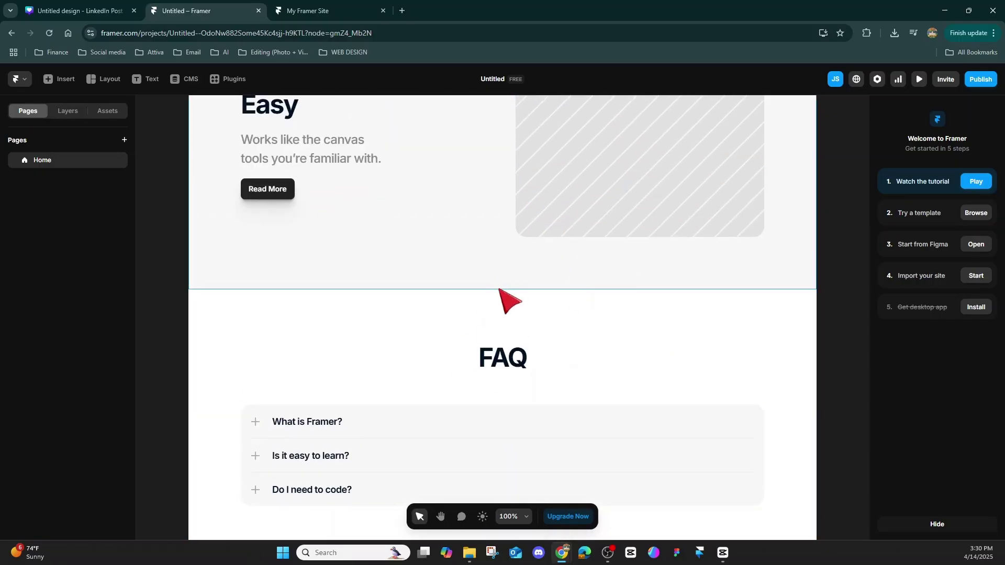
click(505, 301)
click(510, 277)
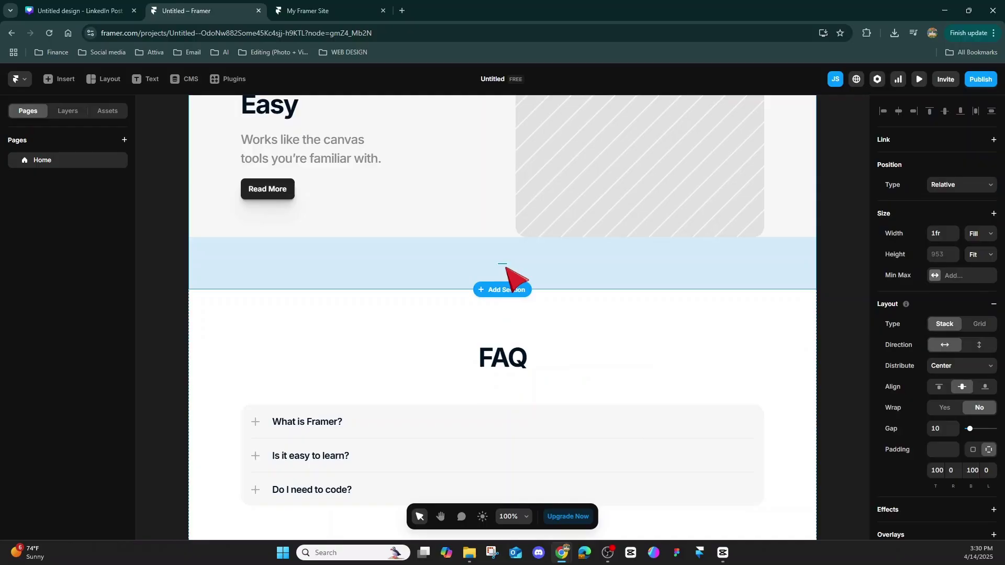
click(505, 290)
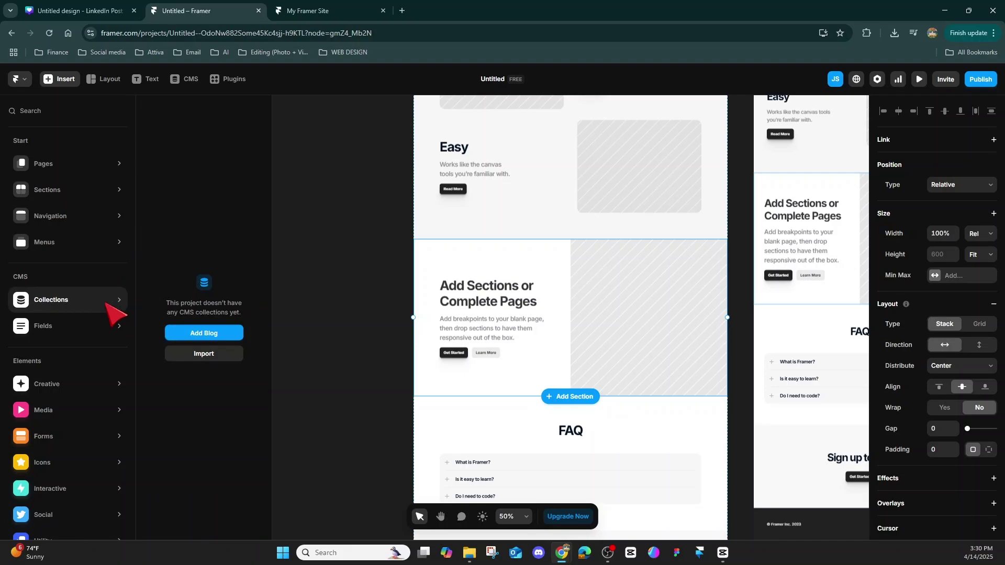
- Add an Embed utility component to the canvas beside the desktop page
scroll(101, 419, down, 1)
mouse_move(108, 446)
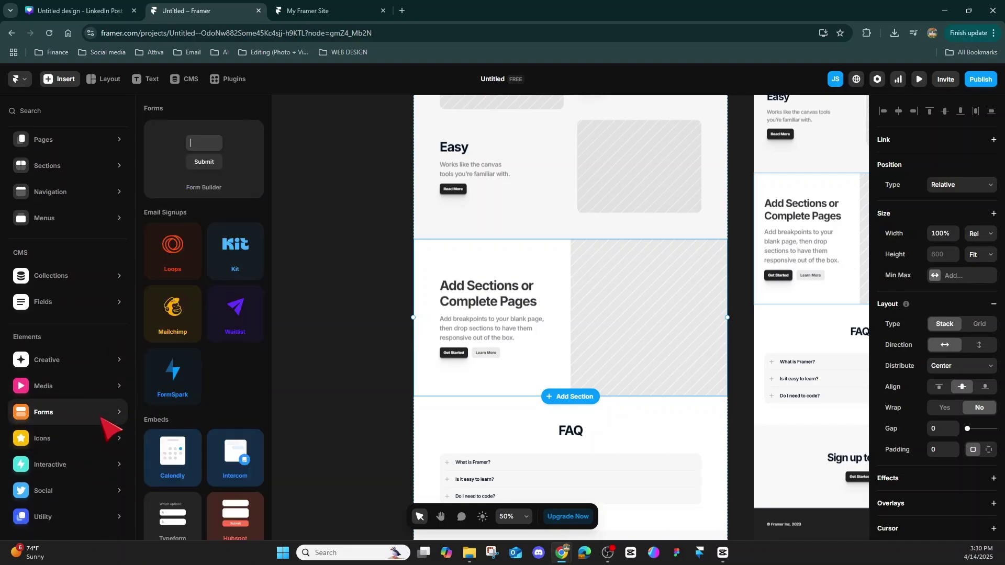
mouse_move(106, 471)
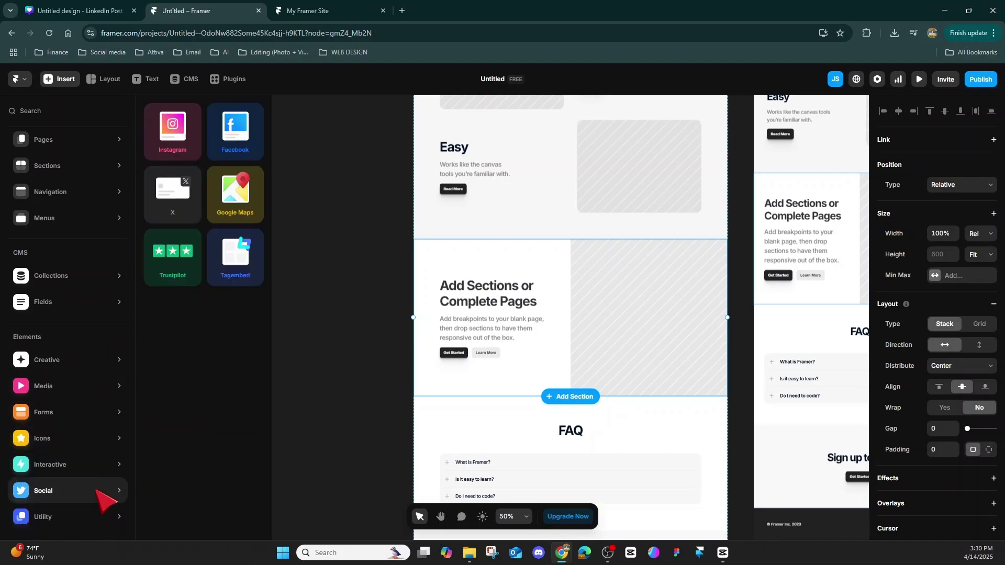
mouse_move(107, 517)
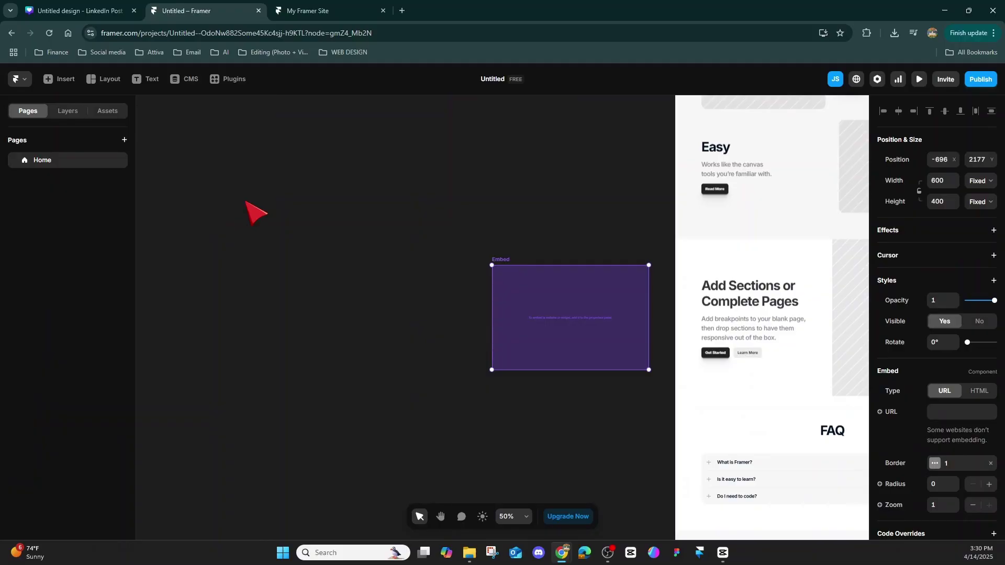
- Move the embed into the image placeholder of the "Add Sections or Complete Pages" section and set its width and height to Fill
scroll(503, 294, right, 10)
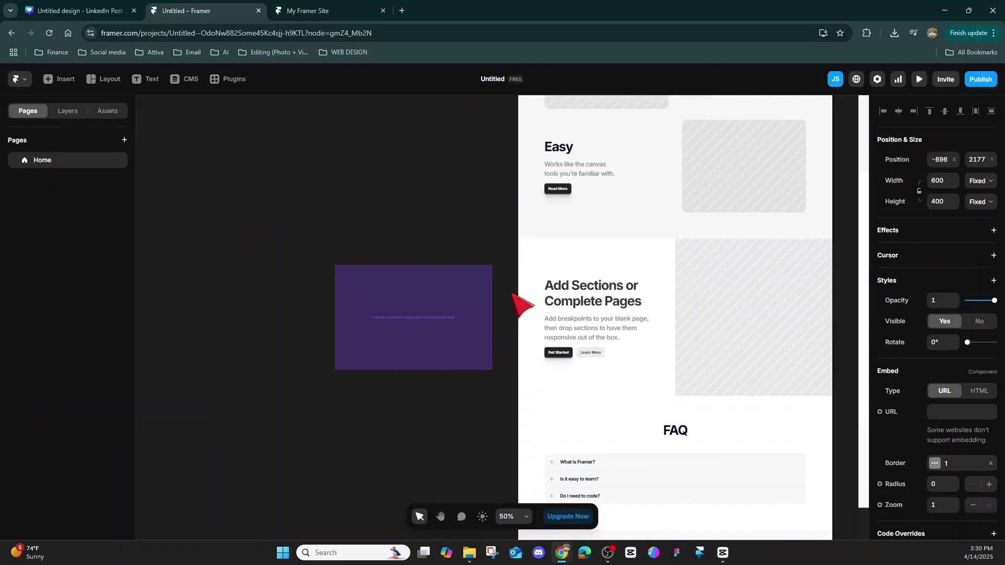
scroll(531, 303, down, 5)
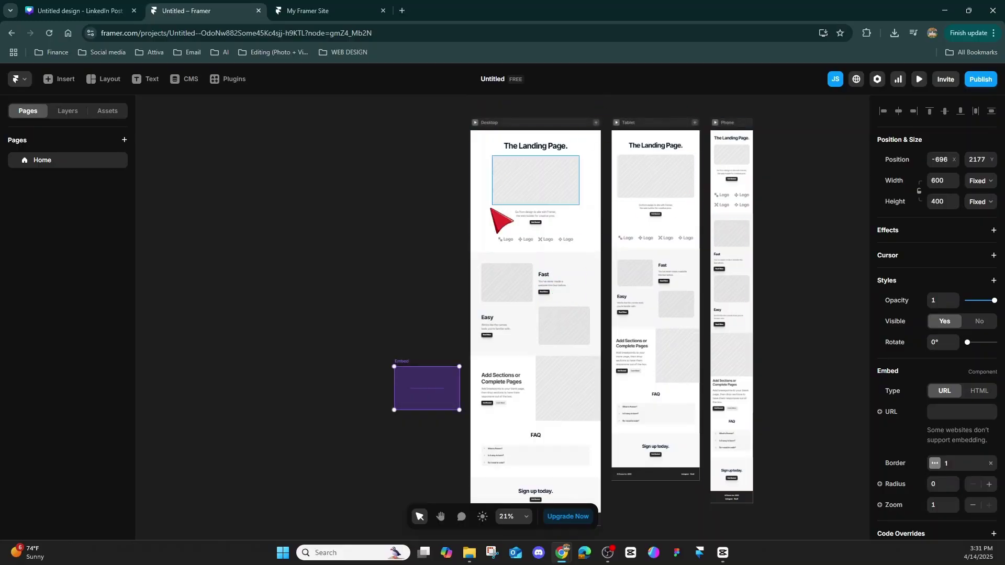
scroll(495, 387, up, 1)
scroll(519, 427, up, 5)
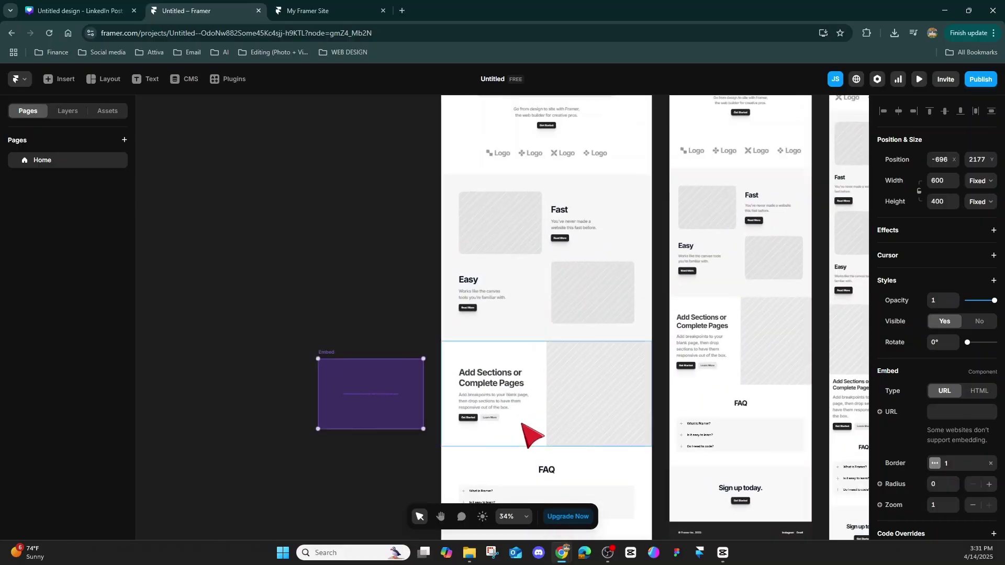
drag(258, 358, 611, 363)
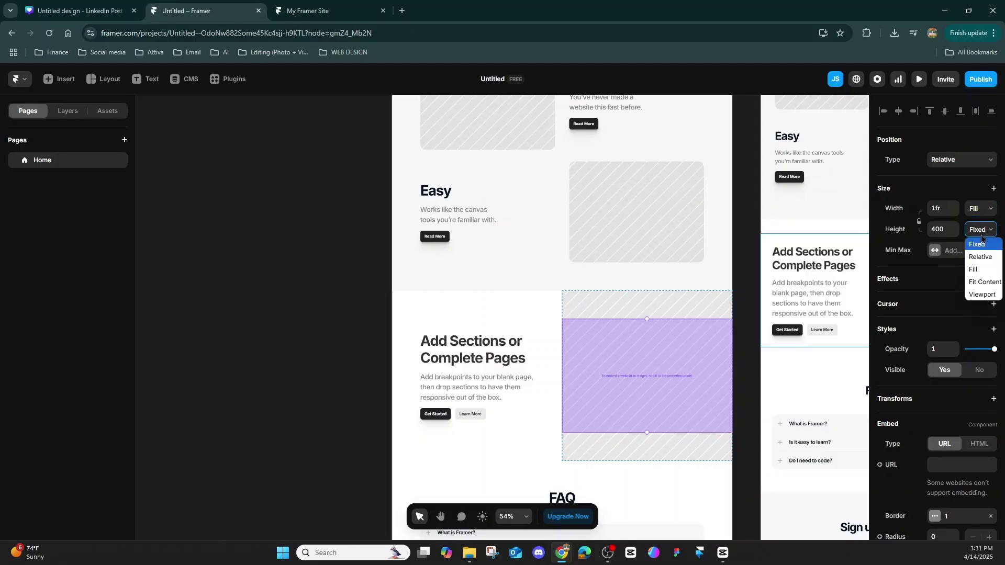
click(975, 269)
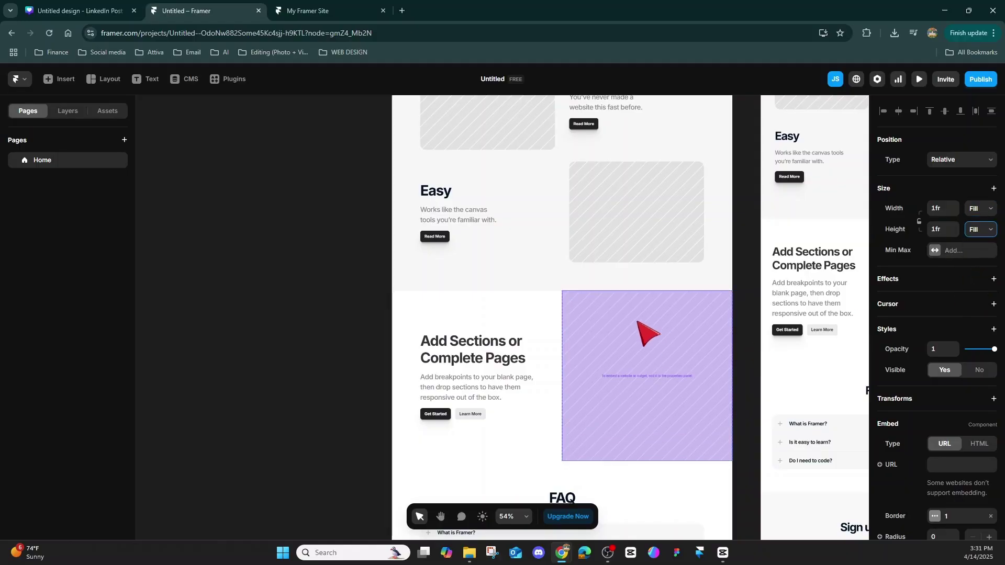
scroll(937, 314, down, 2)
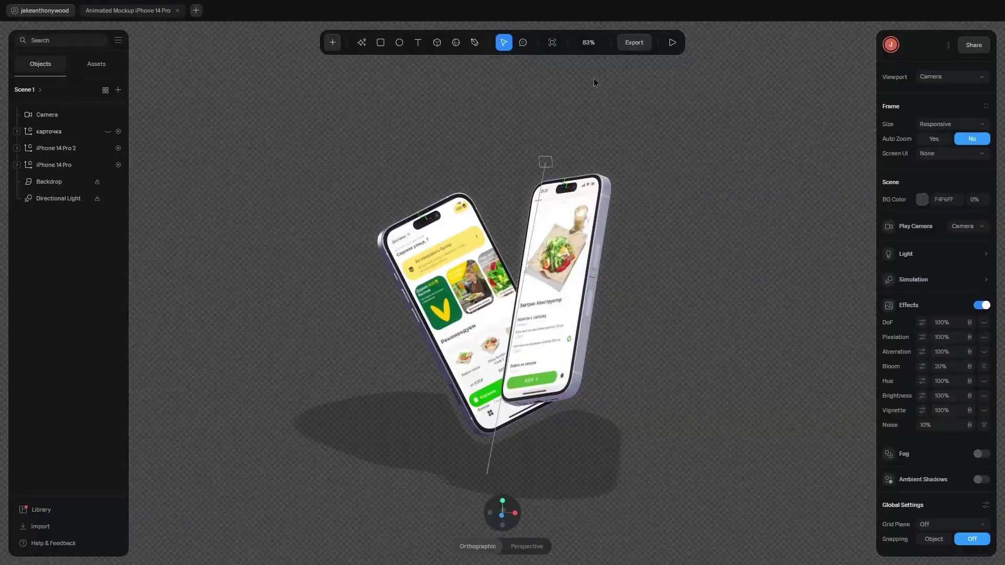
- Switch to Spline, enable Orbit and Soft Orbit in the phone scene's Viewer export play settings, and update the viewer
click(638, 45)
click(604, 87)
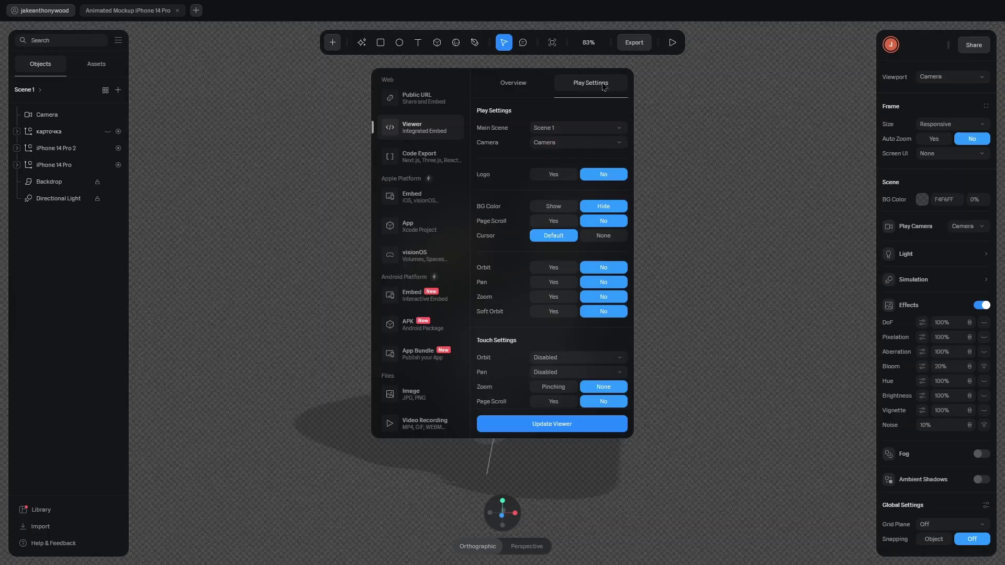
click(559, 268)
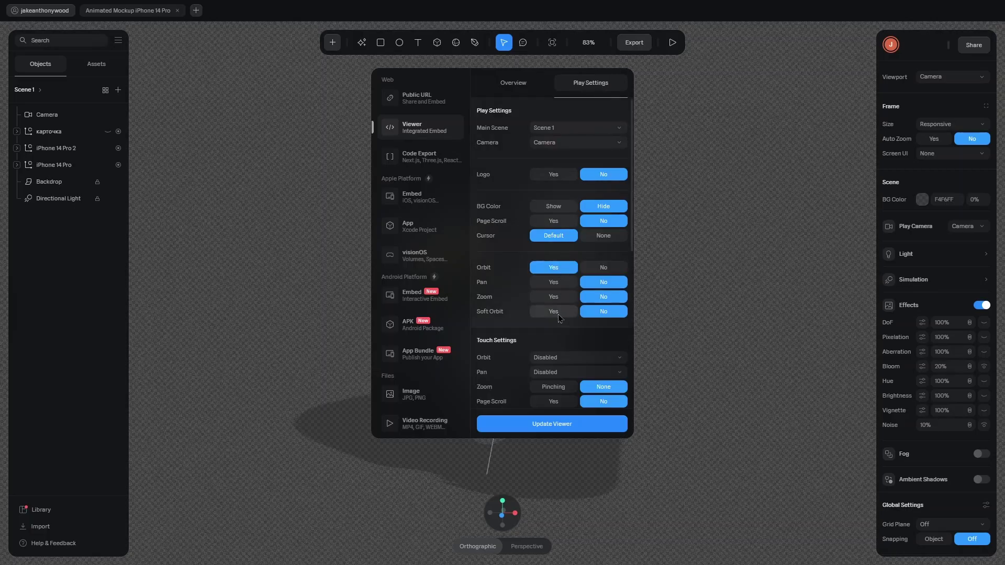
click(558, 312)
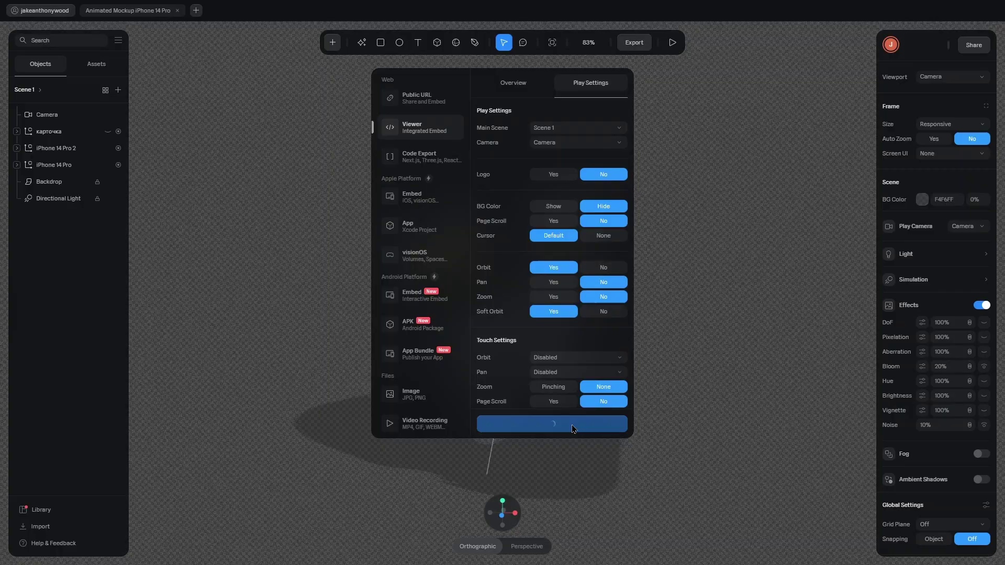
- Take the viewer embed code from Spline's export overview and set the Framer embed's type to HTML for it
click(513, 92)
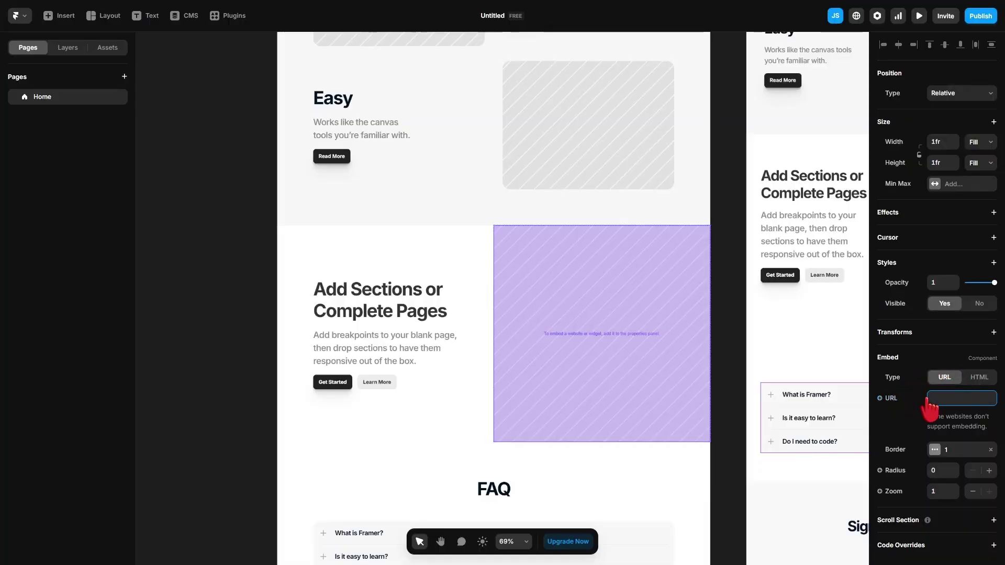
click(979, 377)
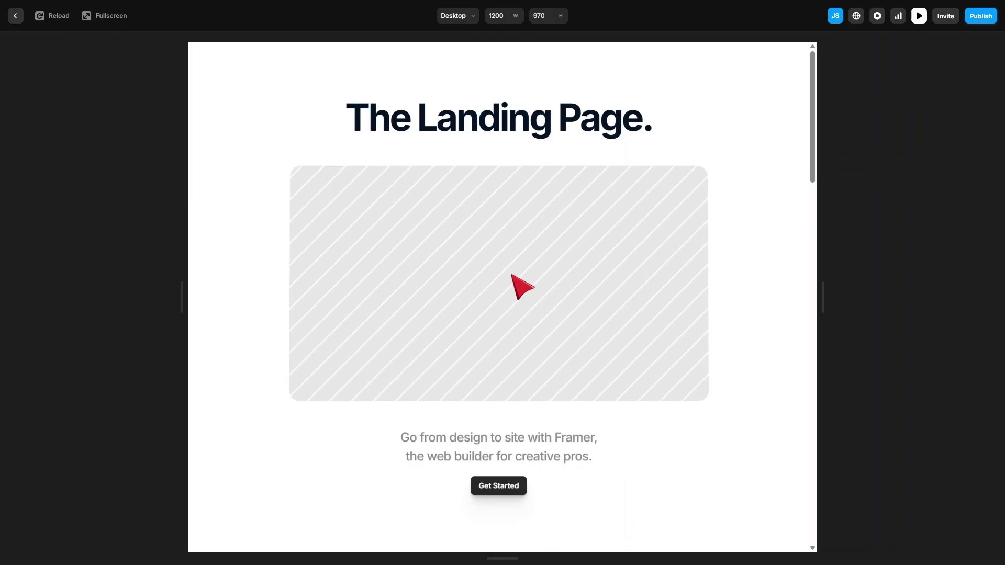
- Examine the landing page in the desktop preview, moving down toward the section with the embedded phones
scroll(528, 287, down, 3)
scroll(536, 287, down, 8)
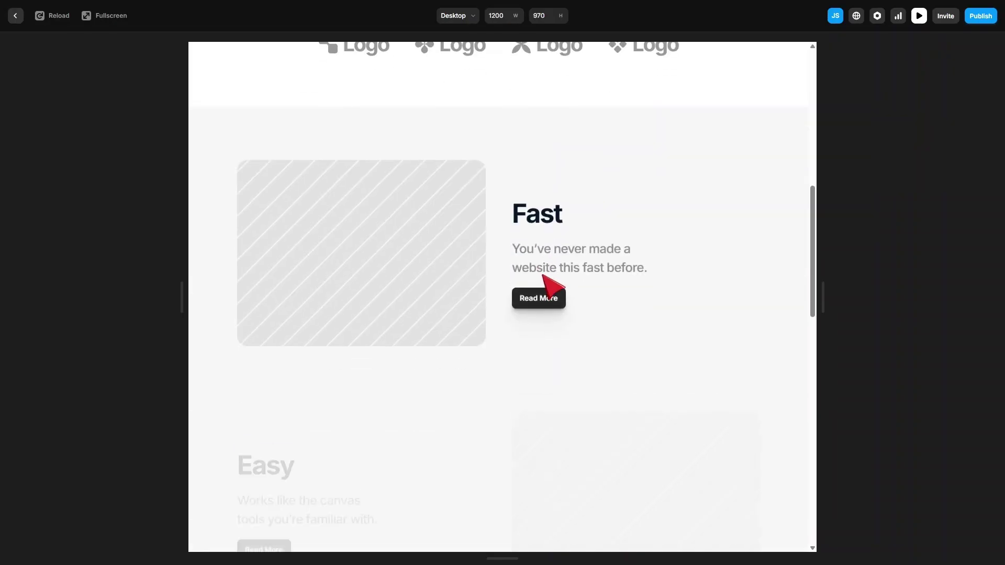
scroll(555, 287, down, 8)
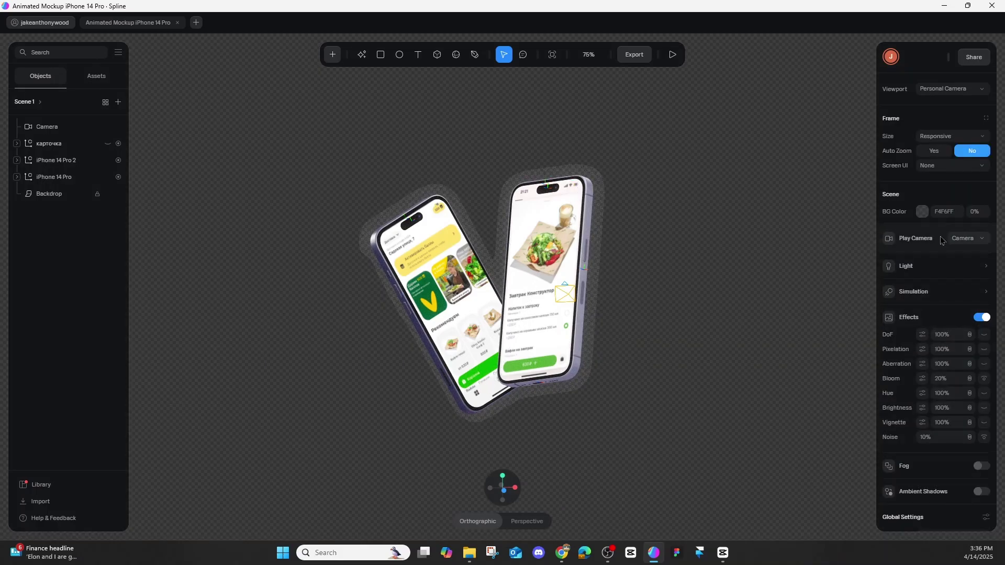
- Switch to Spline, set the phone scene's viewport to Camera, and turn off the scene effects
click(941, 86)
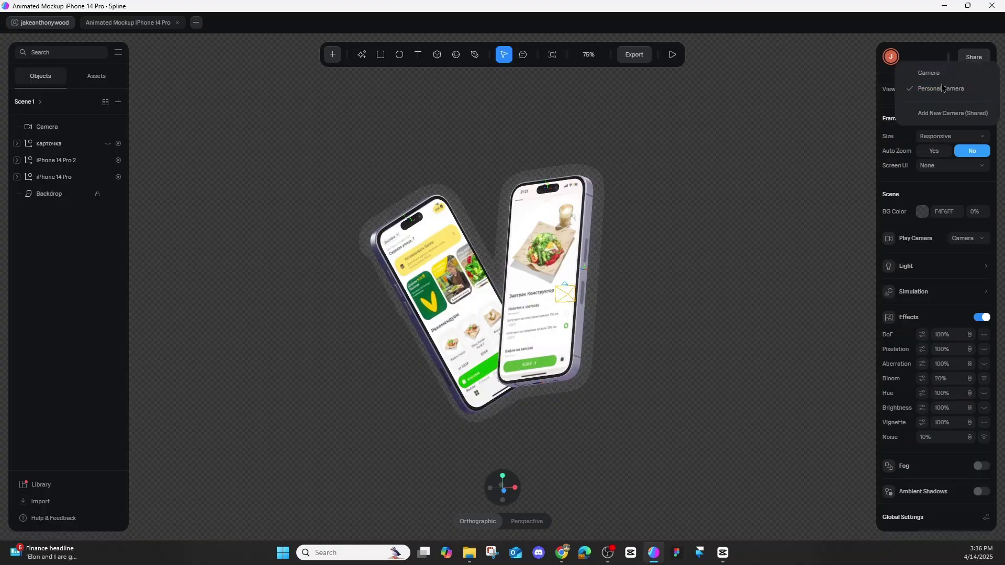
click(933, 73)
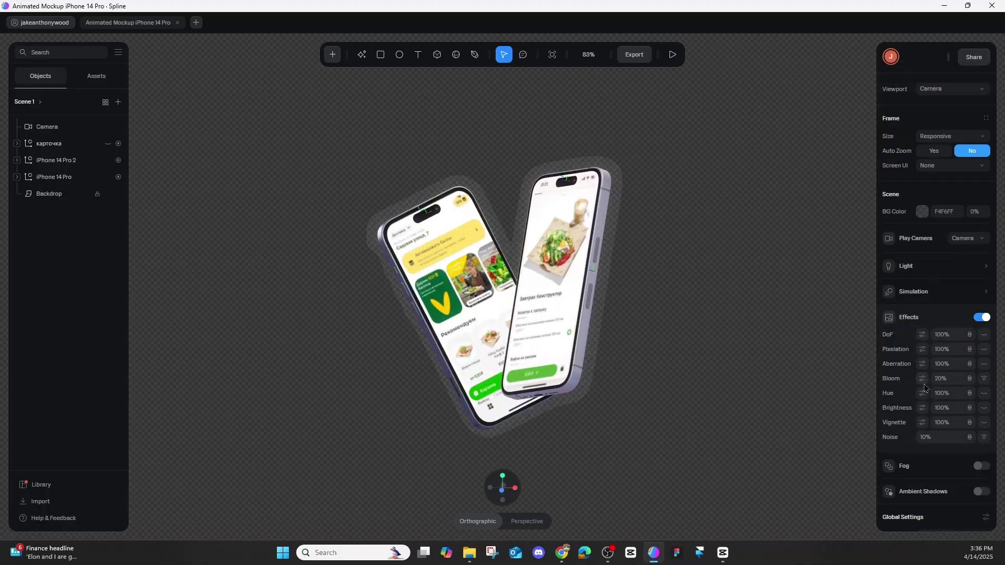
click(982, 317)
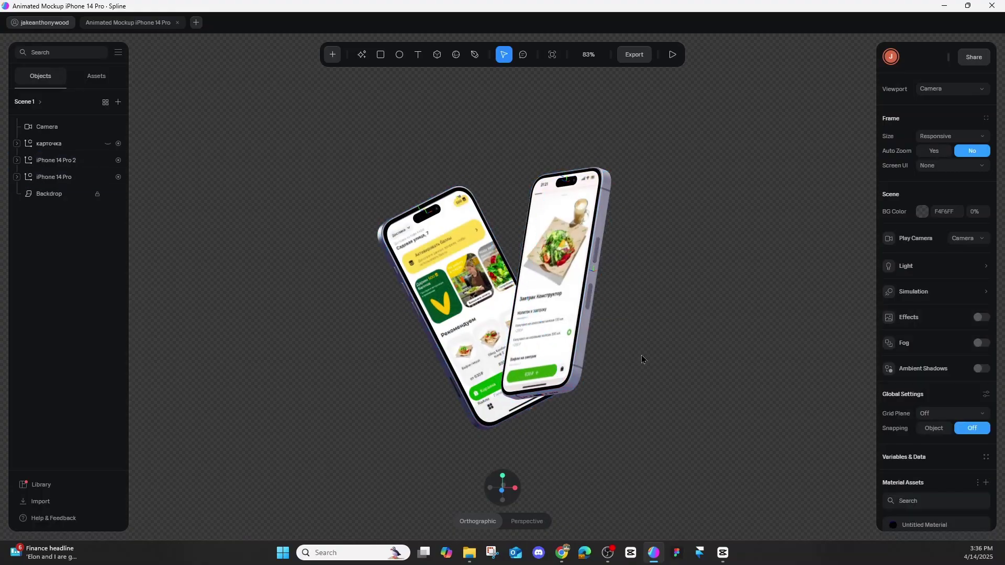
- Set the Play Camera to the personal camera with the phones enlarged to 102%, and preview the scene in play mode
scroll(642, 359, up, 3)
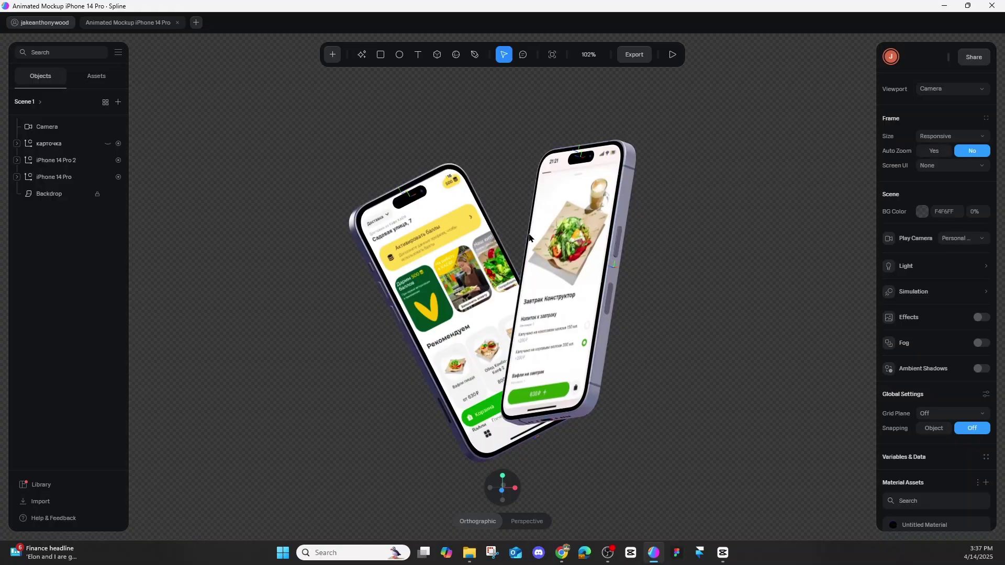
click(673, 54)
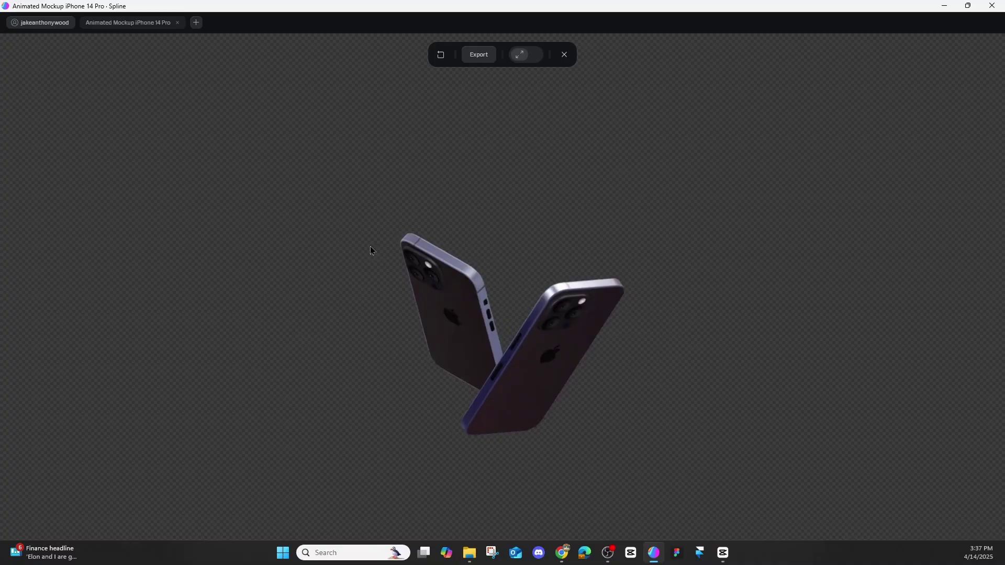
key(Escape)
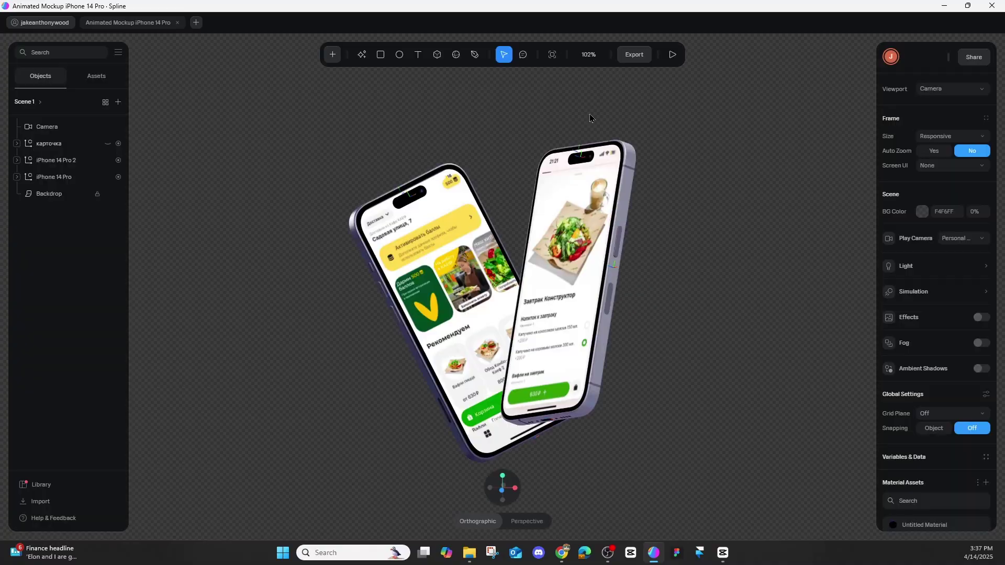
- Export the updated phone scene from Spline, switch to Framer, and replace the embed's HTML with the new spline-viewer code
click(634, 58)
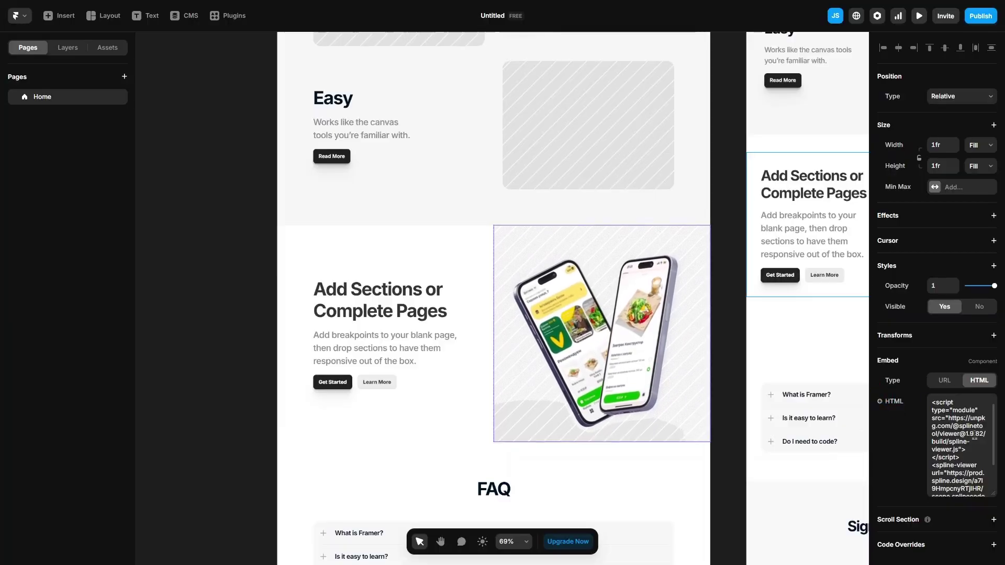
click(974, 436)
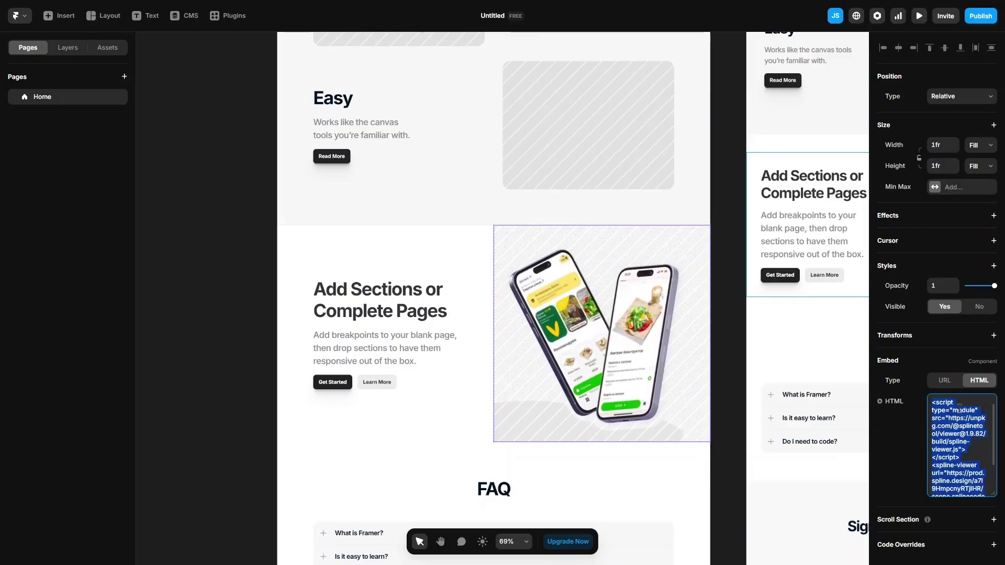
key(BackSpace)
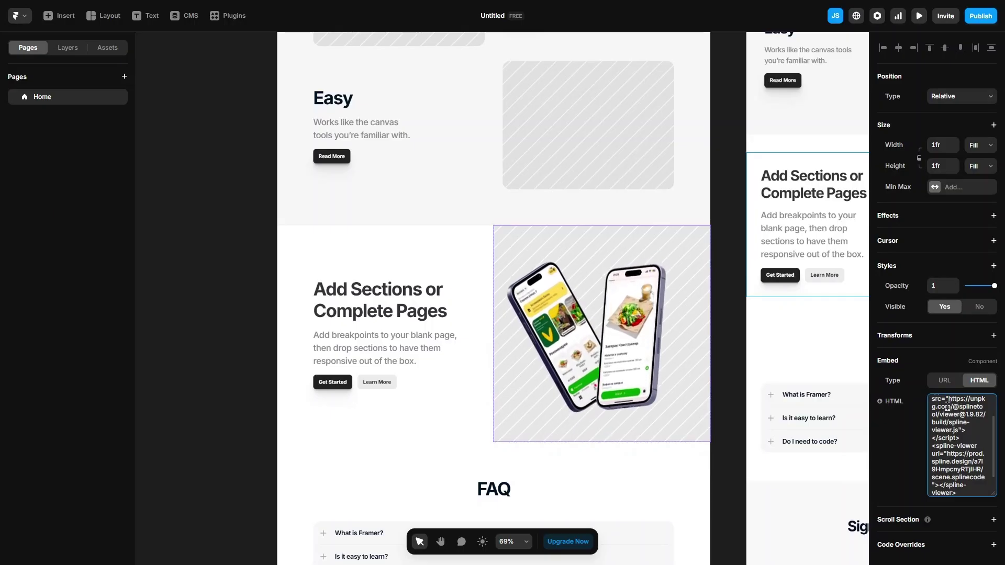
- Preview the landing page at desktop size, examine the embedded phones in the "Add Sections or Complete Pages" section, and leave the preview
click(919, 16)
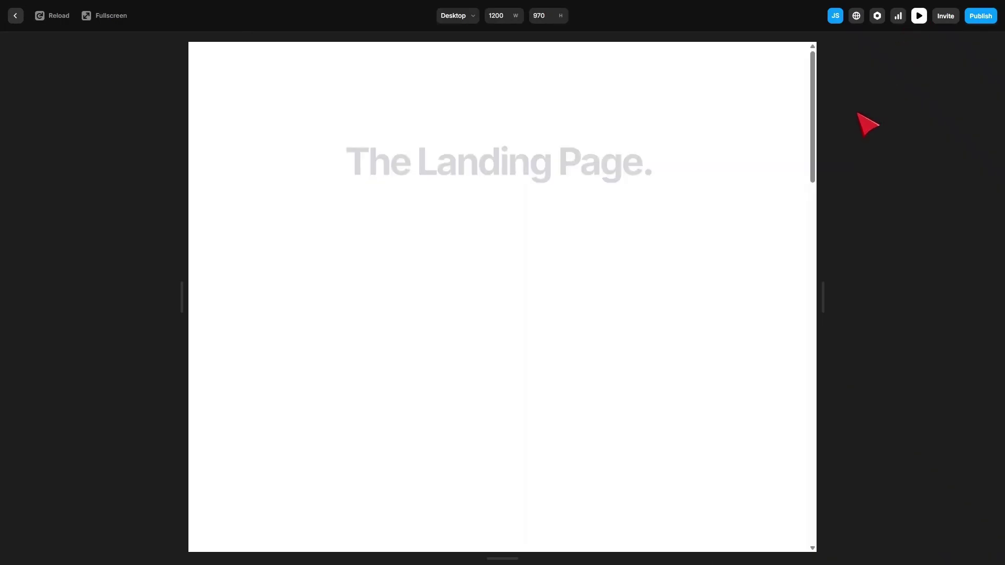
scroll(702, 309, down, 5)
scroll(701, 308, down, 15)
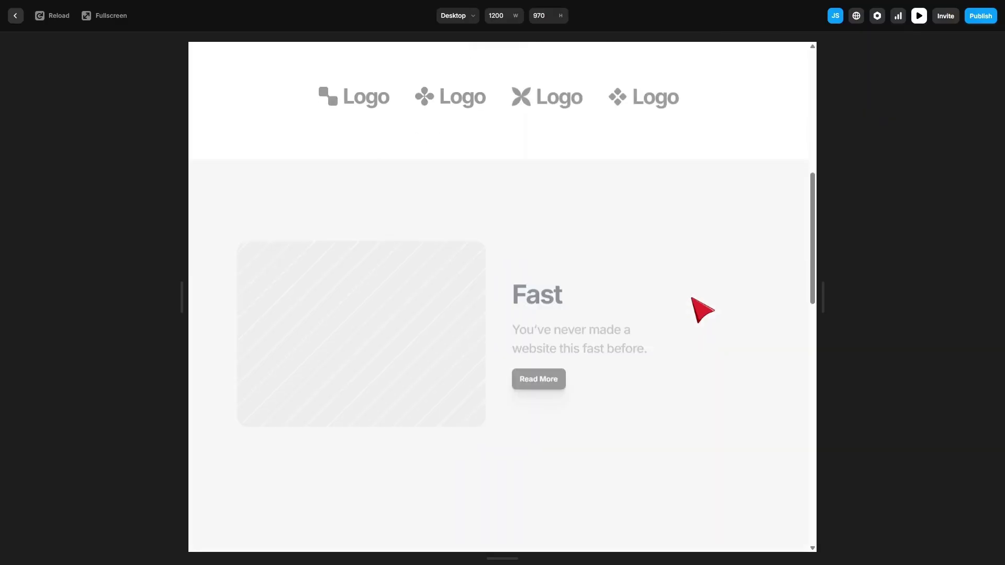
scroll(702, 308, up, 2)
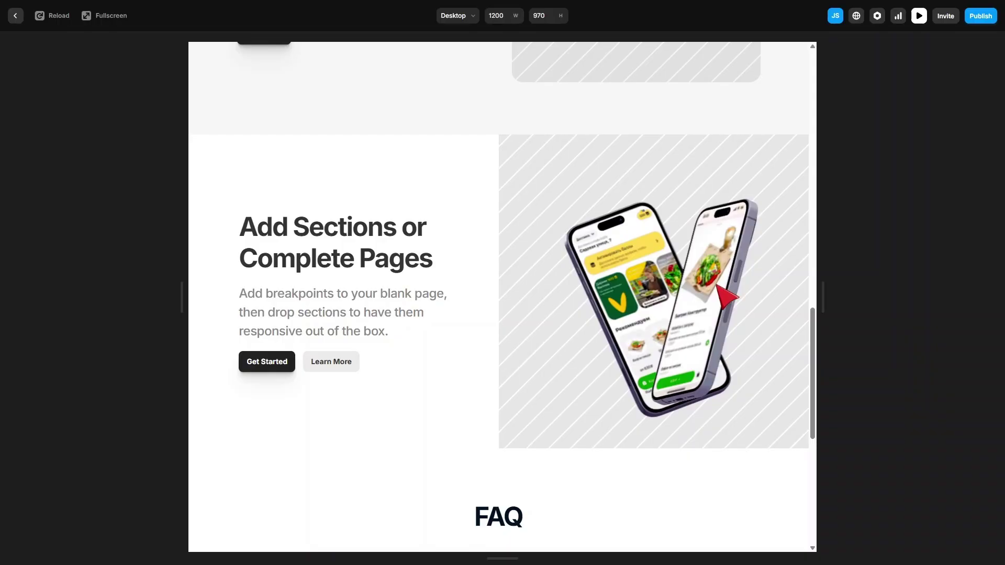
key(Escape)
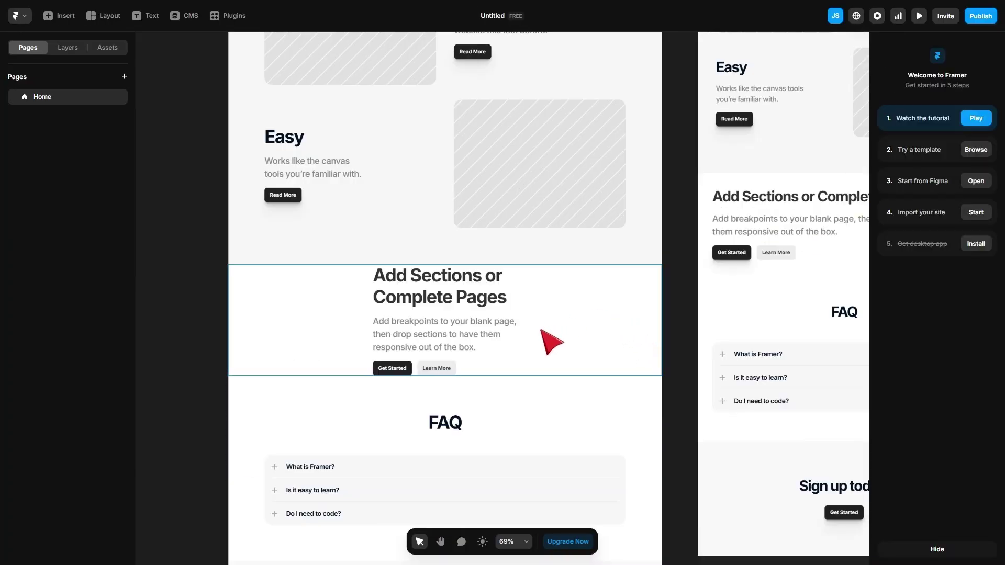
- Put the phone embed's container back into the "Add Sections or Complete Pages" section and remove its image fill
scroll(541, 330, up, 2)
scroll(507, 313, up, 1)
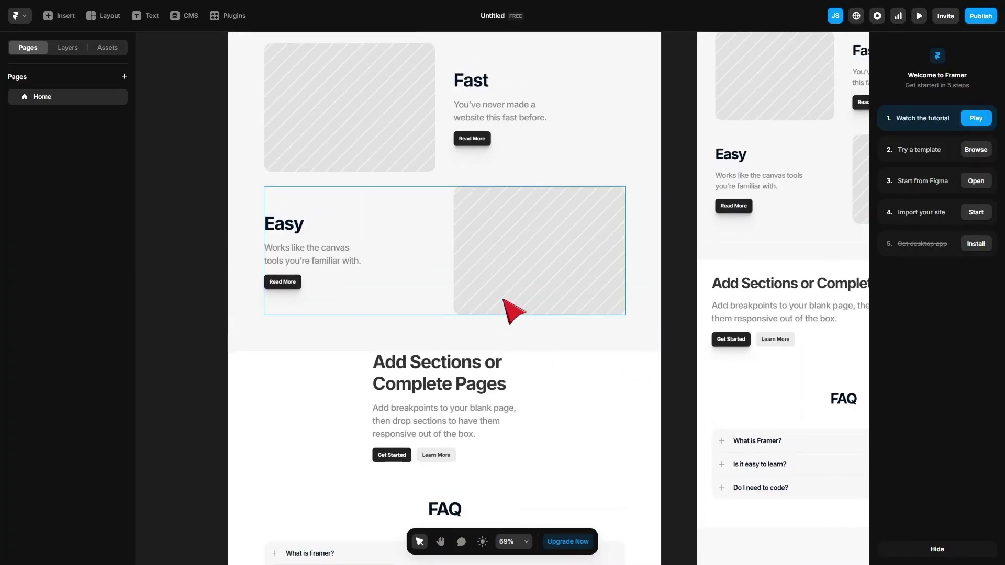
key(ctrl+v)
scroll(522, 329, down, 2)
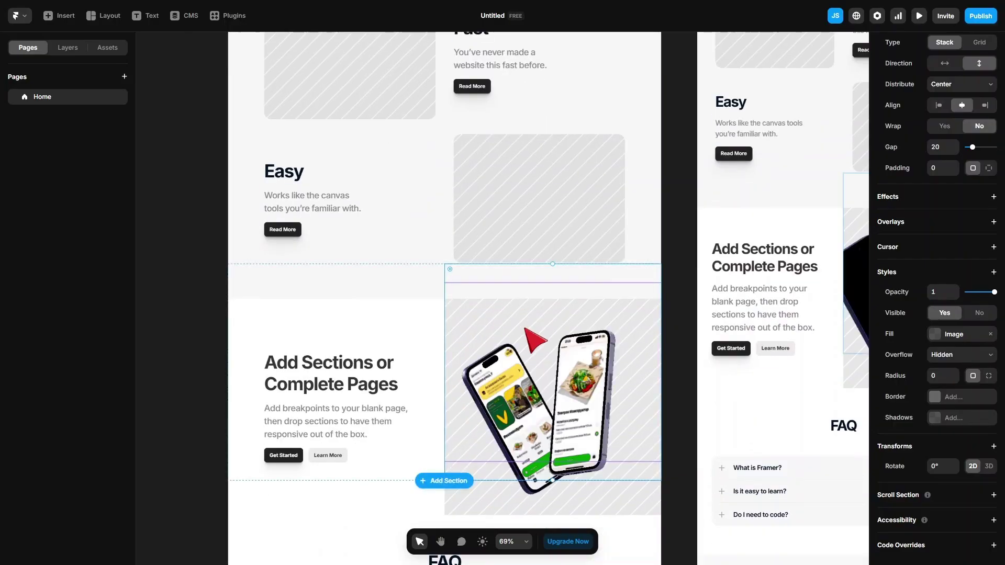
scroll(524, 328, down, 1)
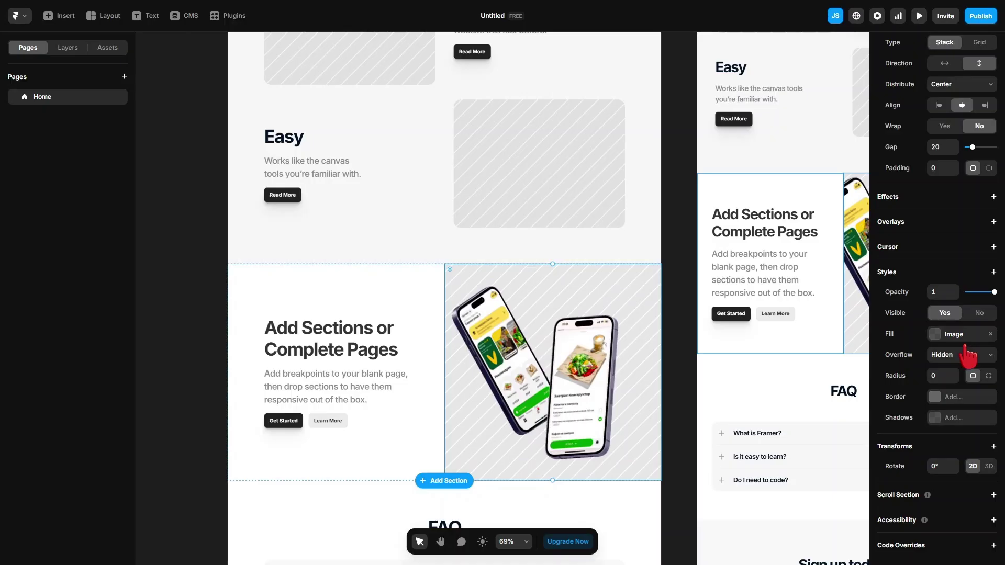
click(990, 334)
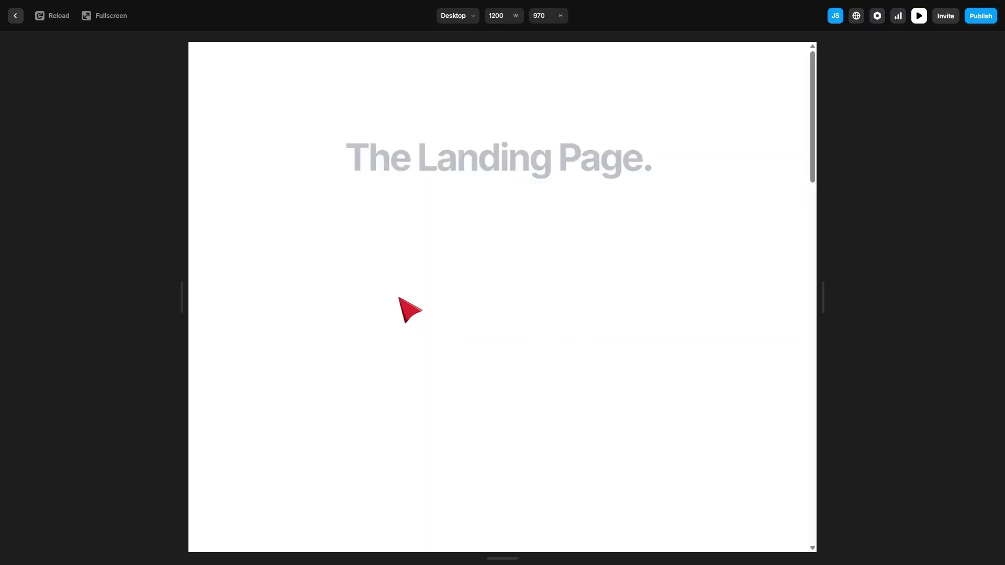
- Check the "Add Sections or Complete Pages" section without the container's image fill in the desktop preview
scroll(518, 398, down, 3)
scroll(518, 398, down, 10)
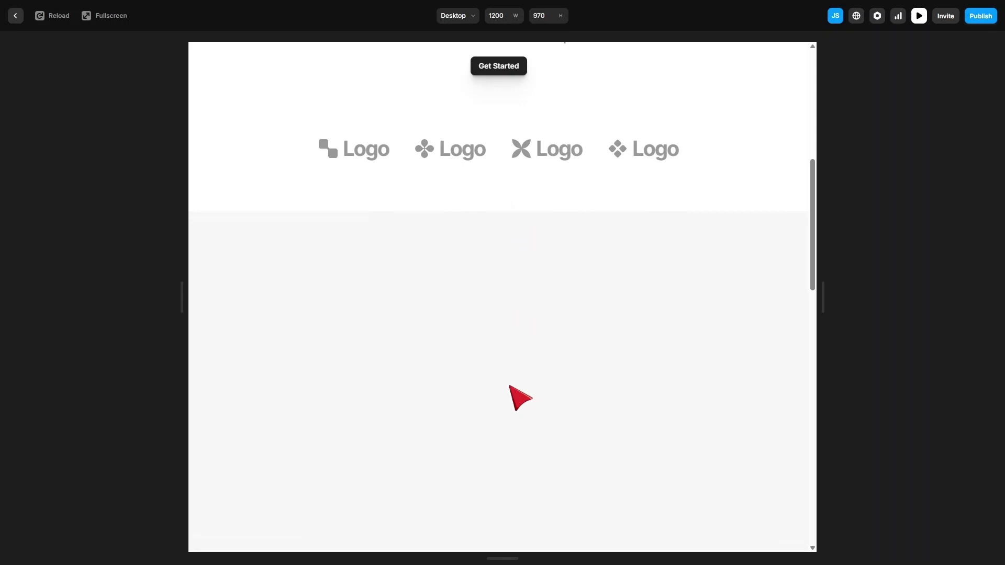
scroll(521, 398, down, 4)
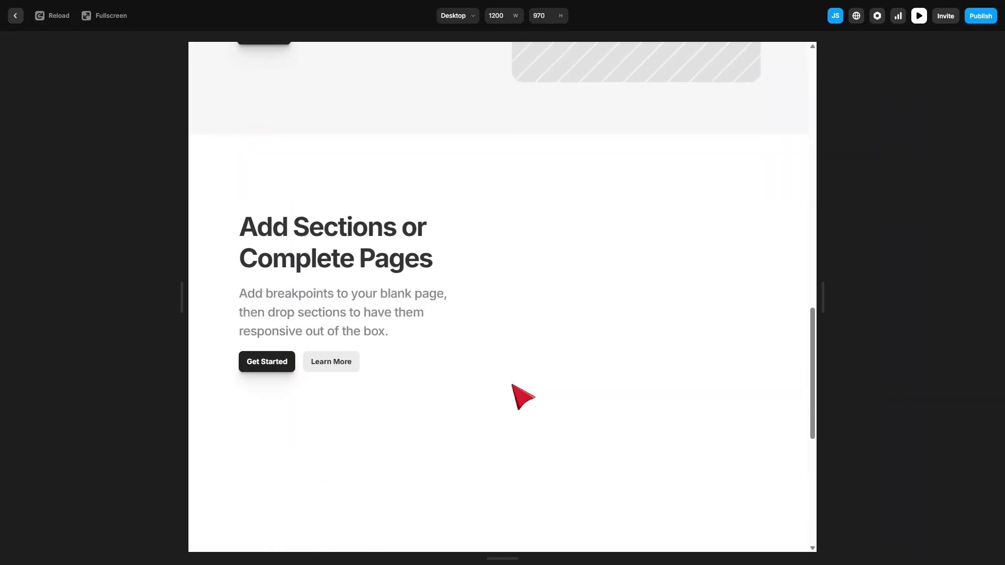